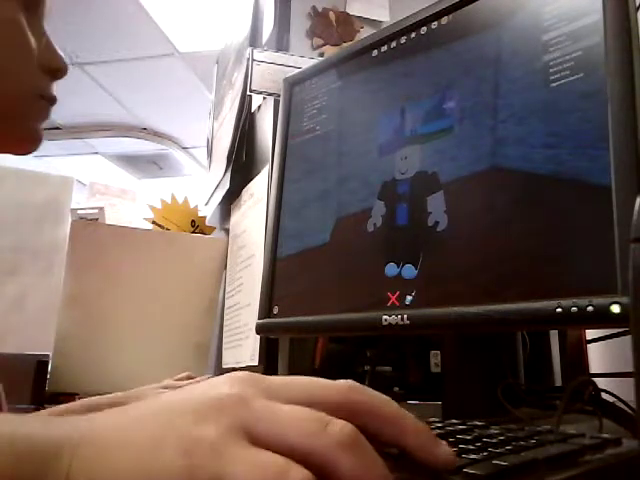
key("w")
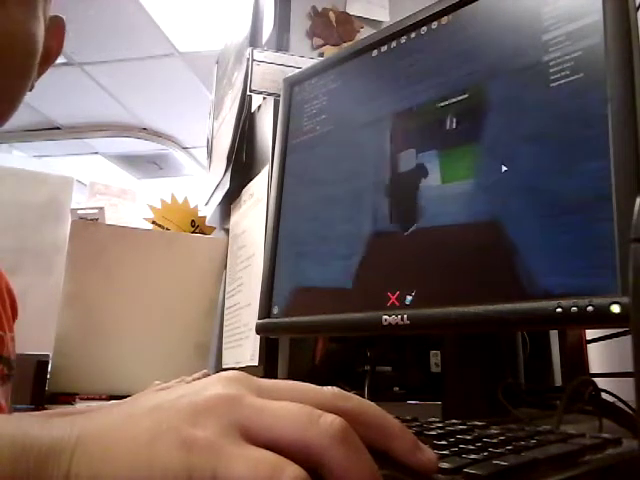
key("w")
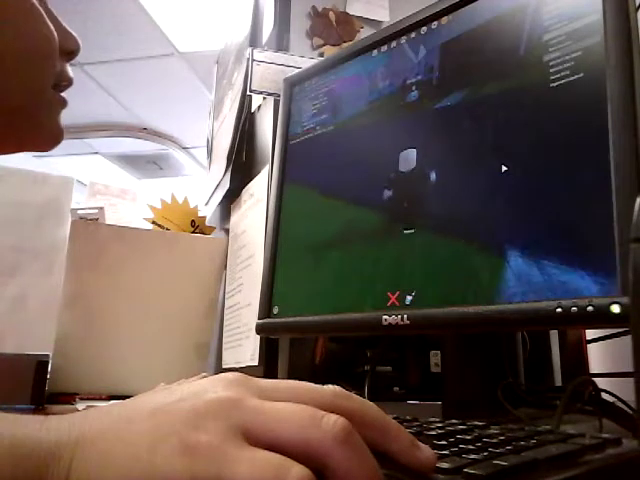
key("w")
key("w")
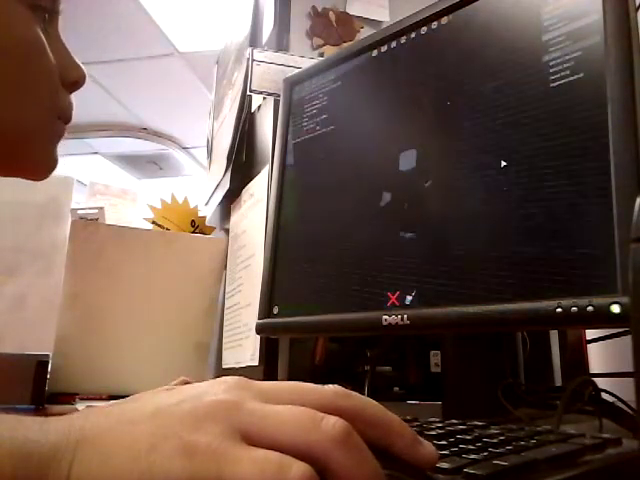
key("w")
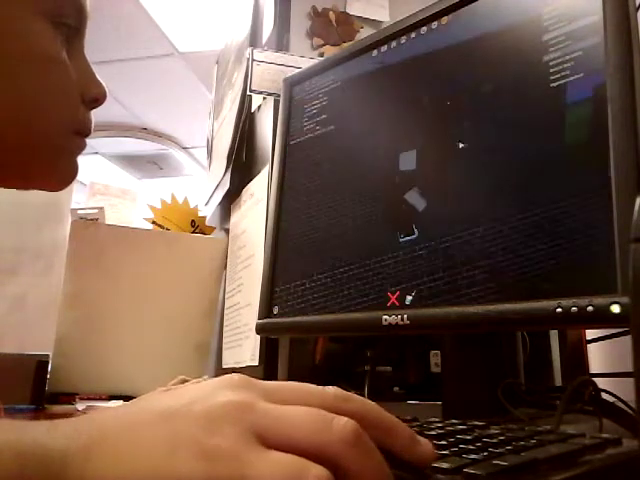
key("w")
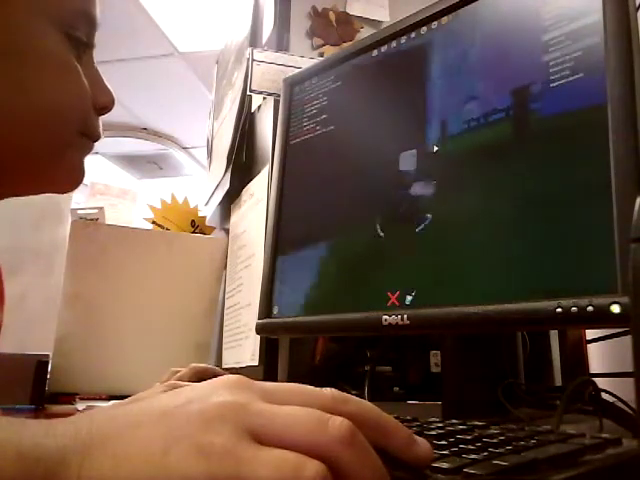
key("w")
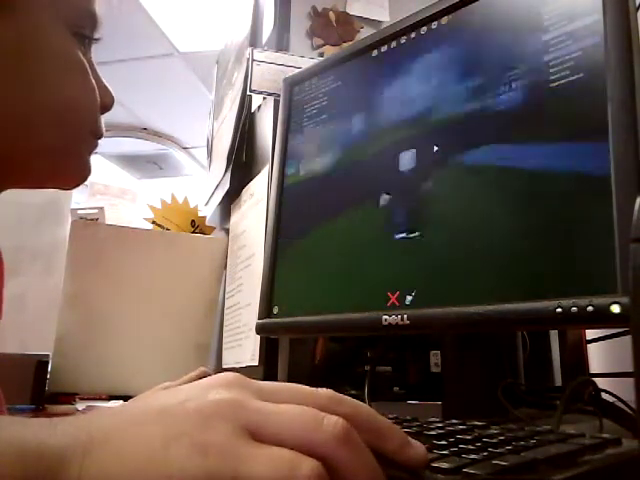
key("w")
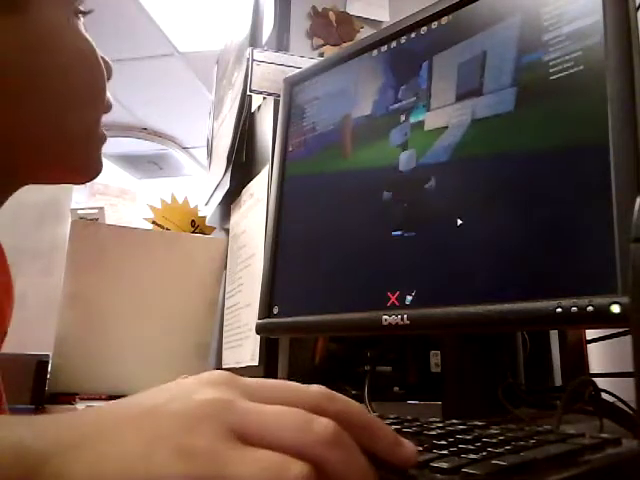
key("w")
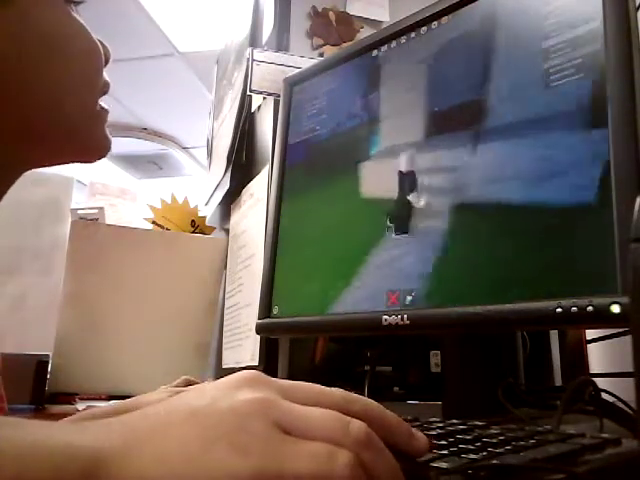
key("w")
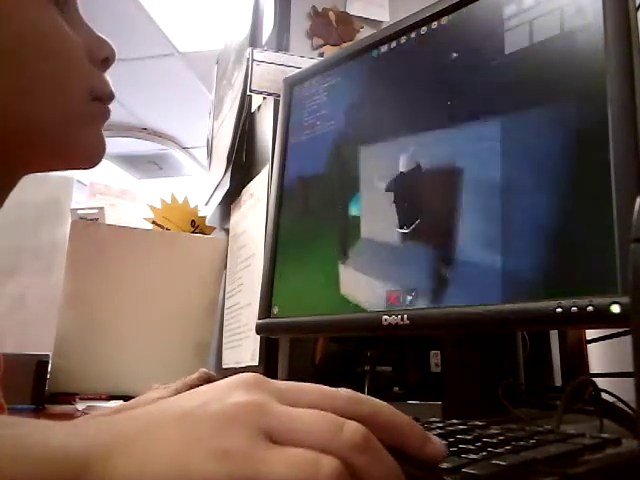
key("w")
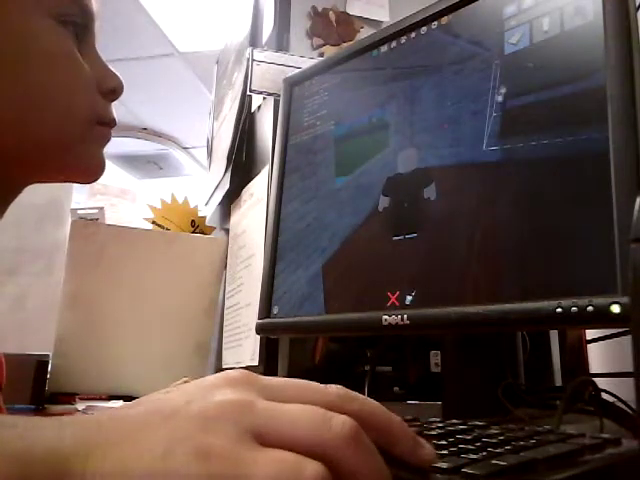
key("w")
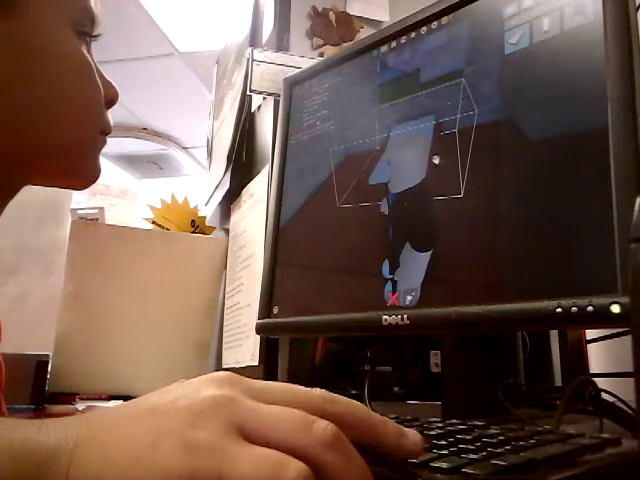
key("w")
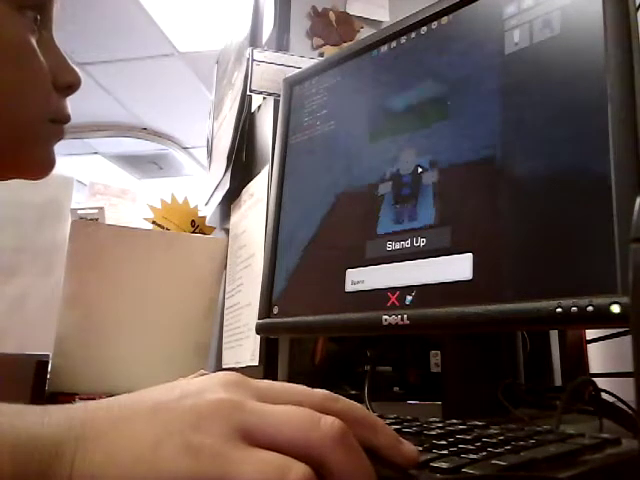
key("Right")
key("space")
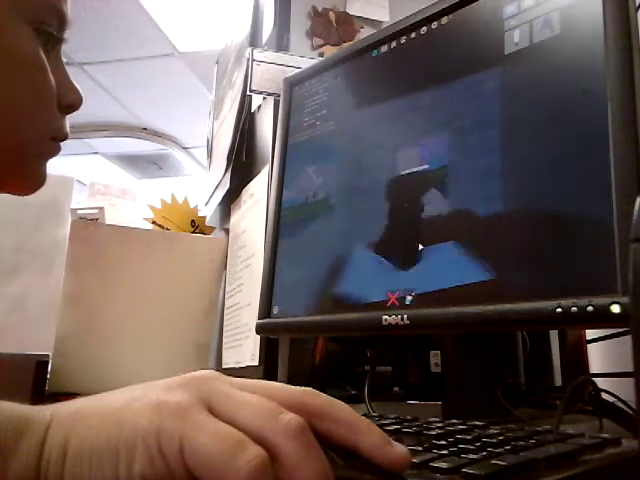
key("w")
key("w")
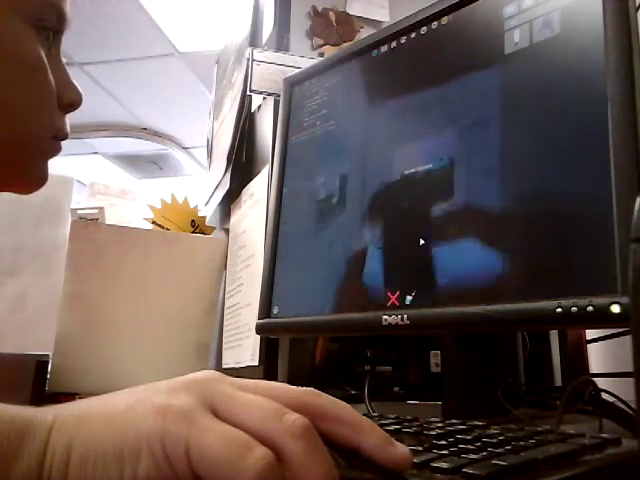
key("w")
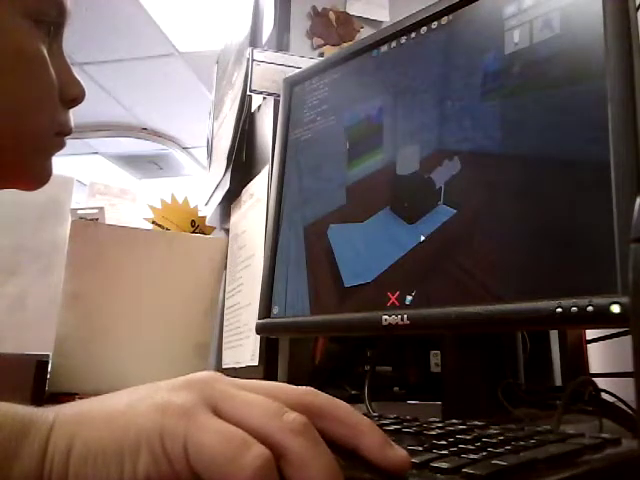
key("w")
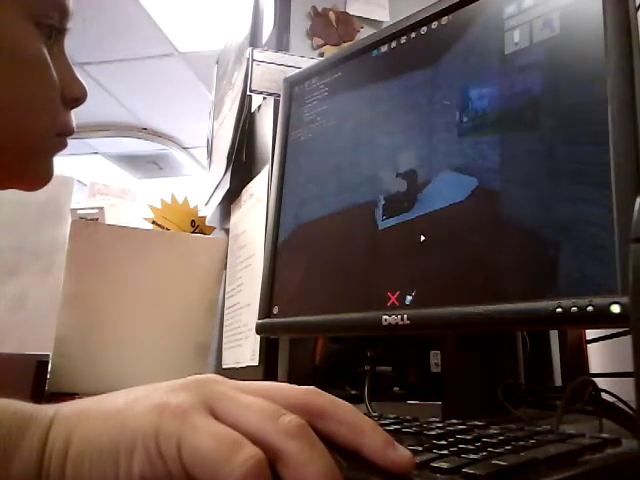
key("w")
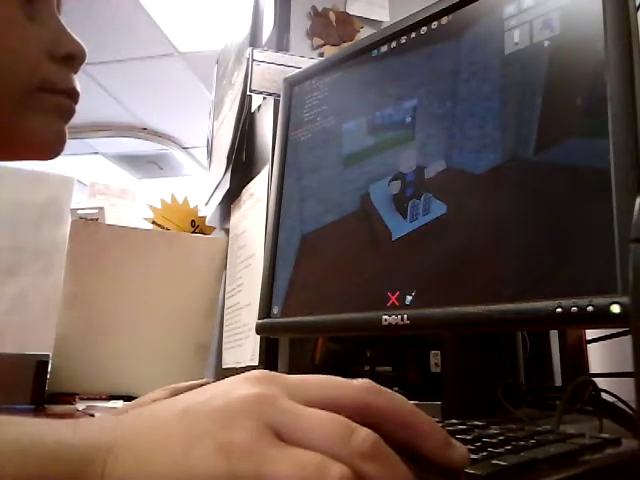
key("w")
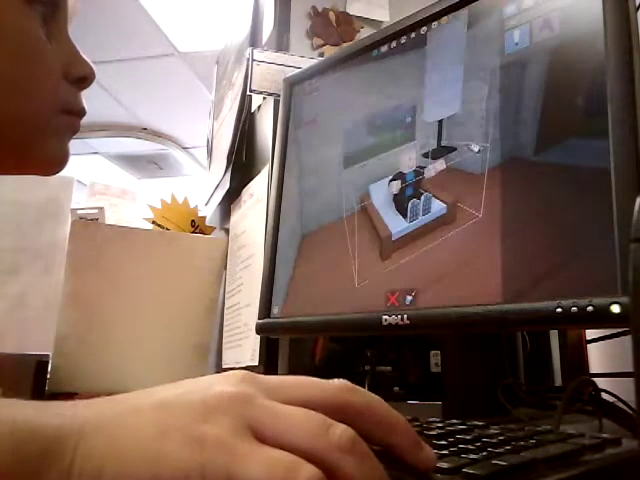
key("Right")
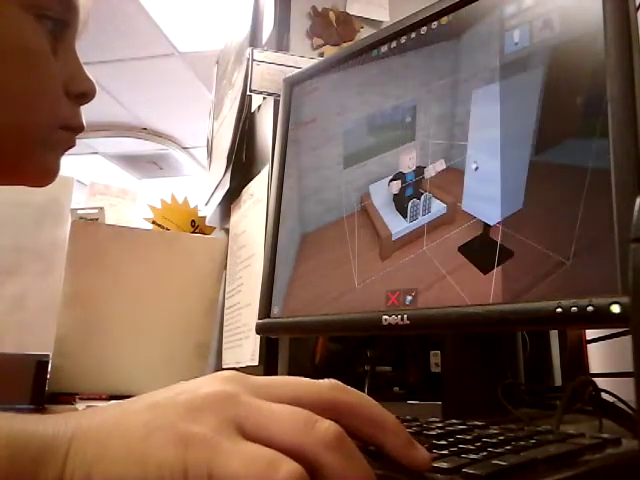
key("Left")
key("Right")
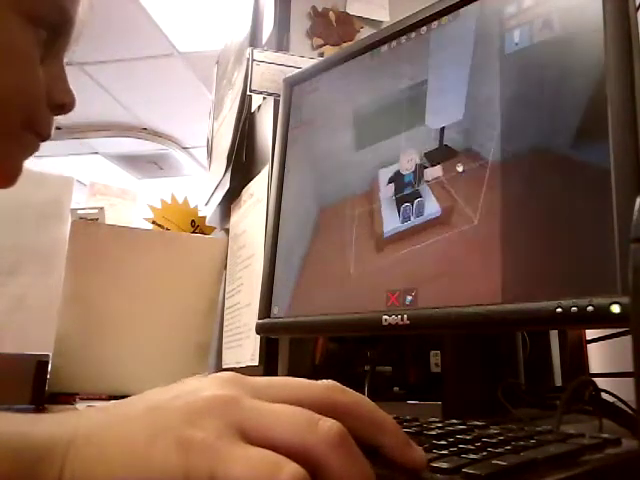
key("Up")
key("w")
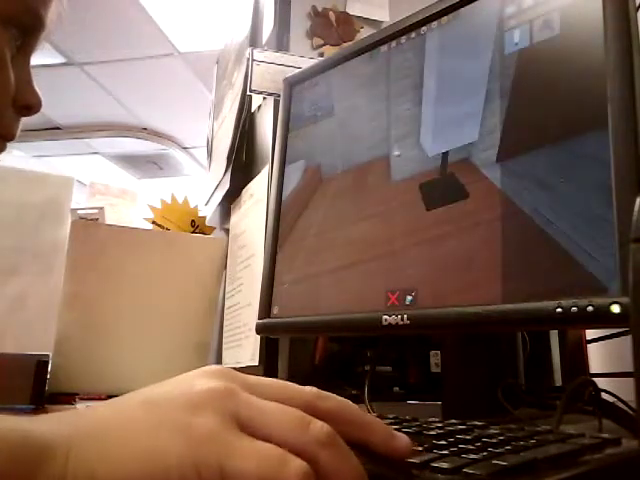
key("Right")
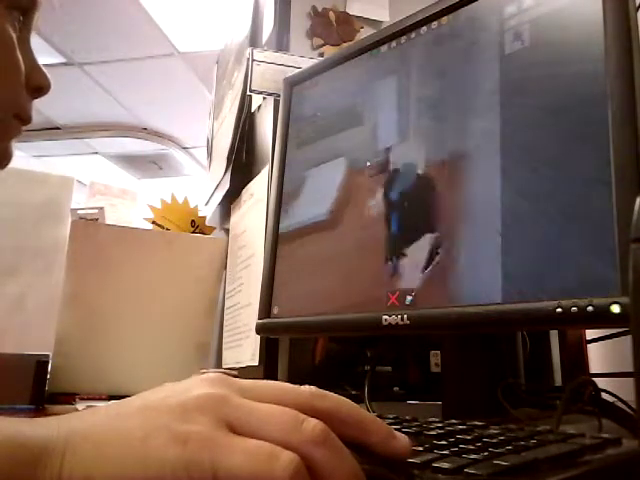
key("Up")
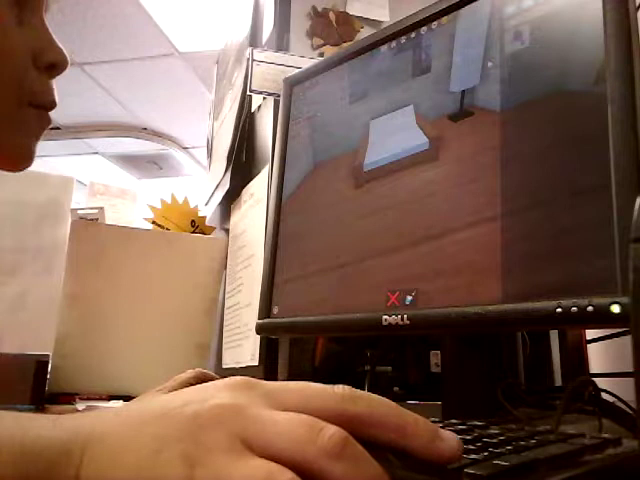
key("w")
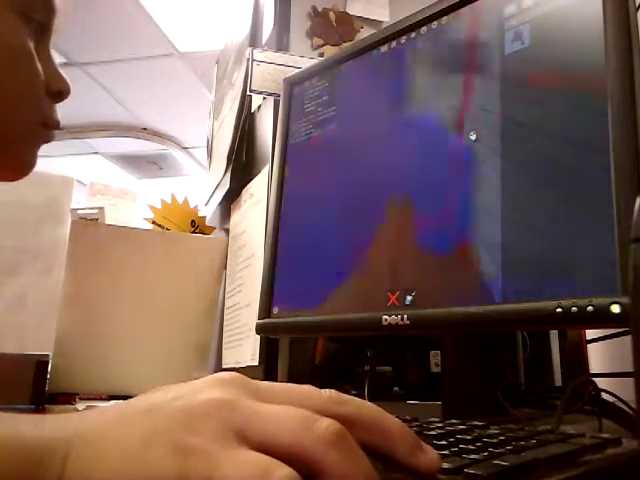
key("s")
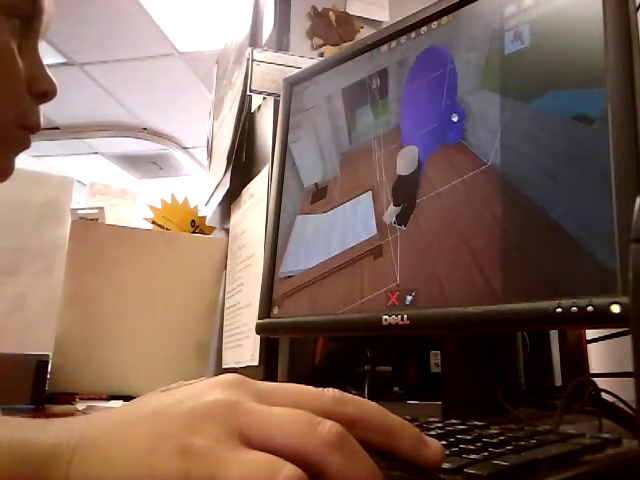
key("w")
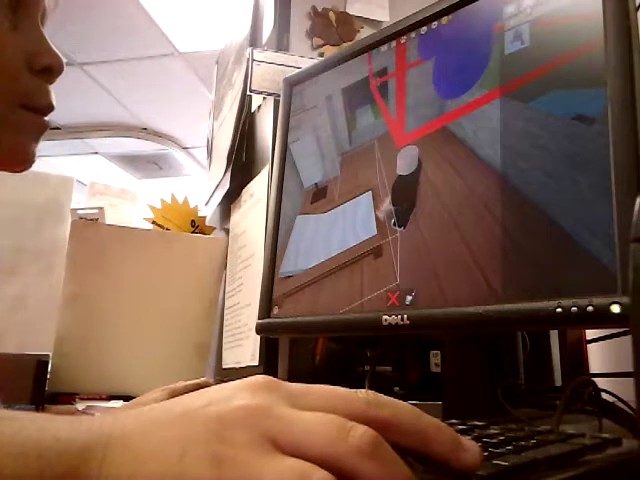
key("w")
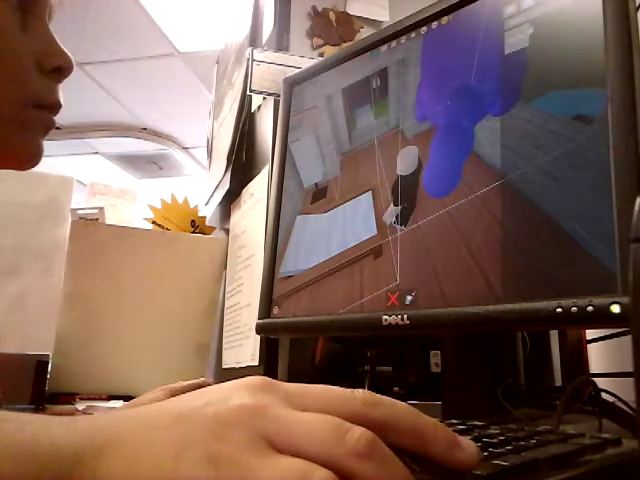
key("w")
key("w")
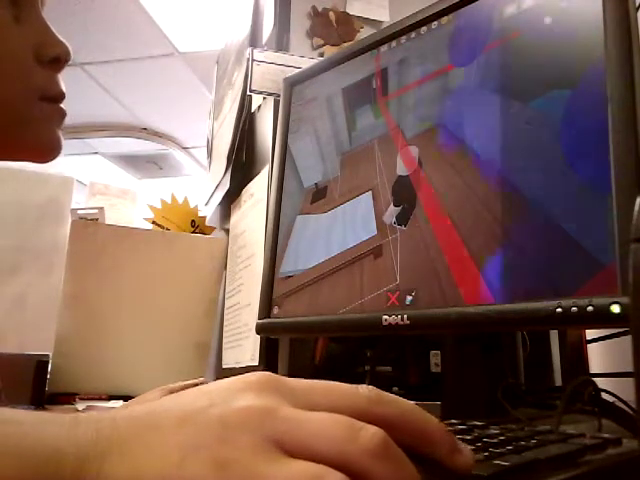
key("w")
key("w")
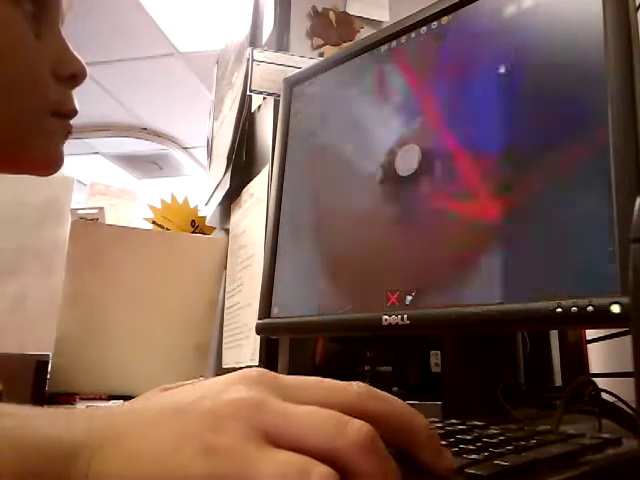
key("w")
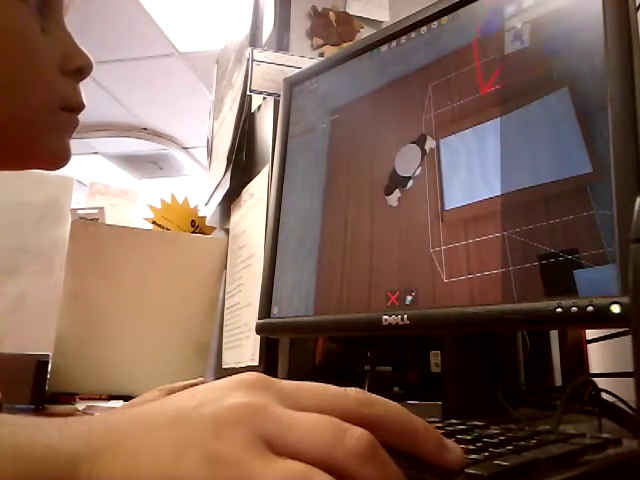
key("Escape")
key("Escape")
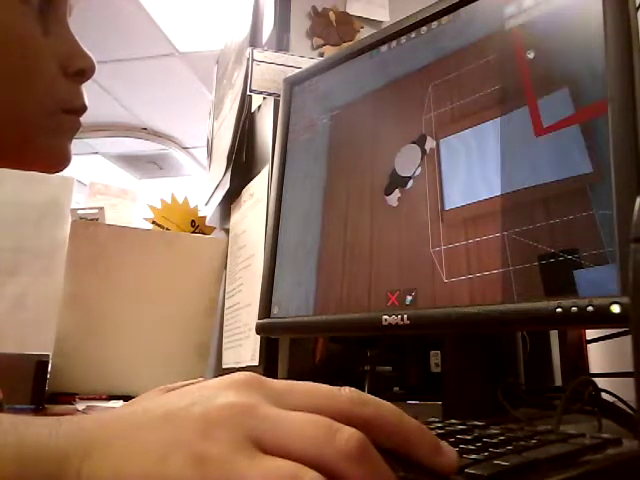
key("w")
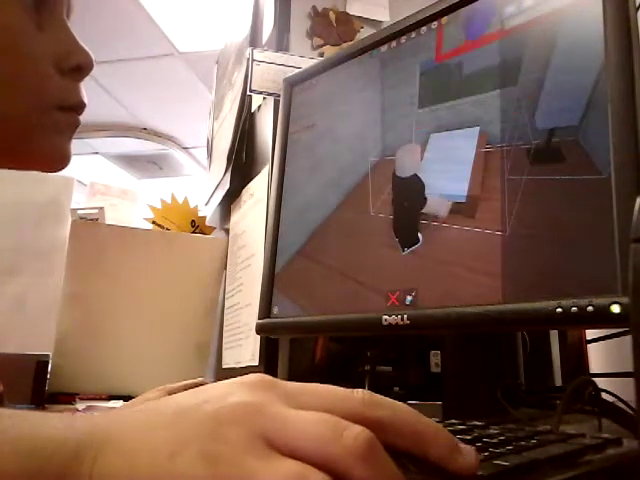
key("w")
key("Escape")
key("w")
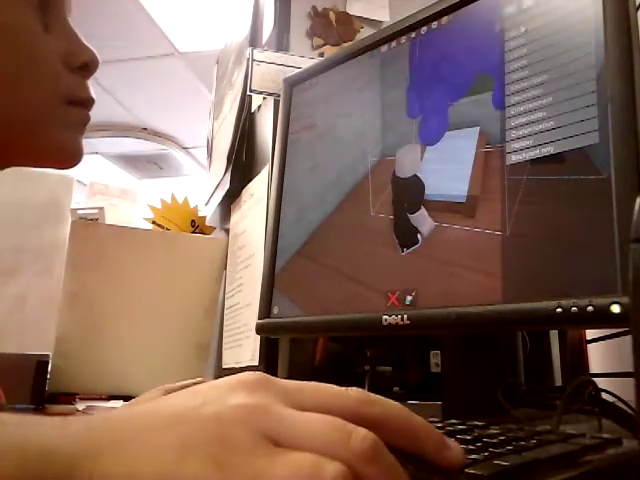
key("w")
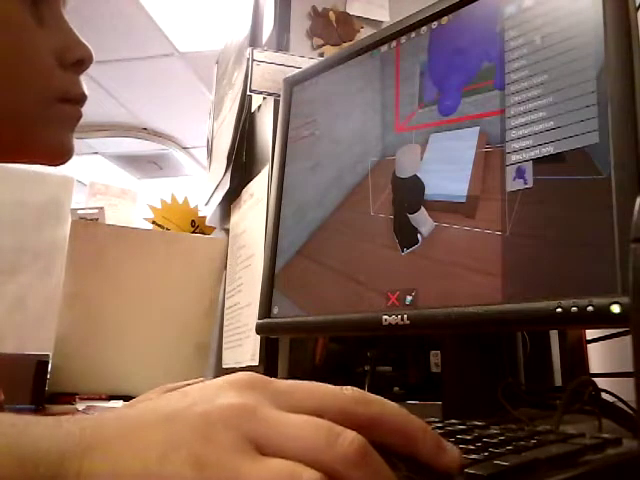
key("w")
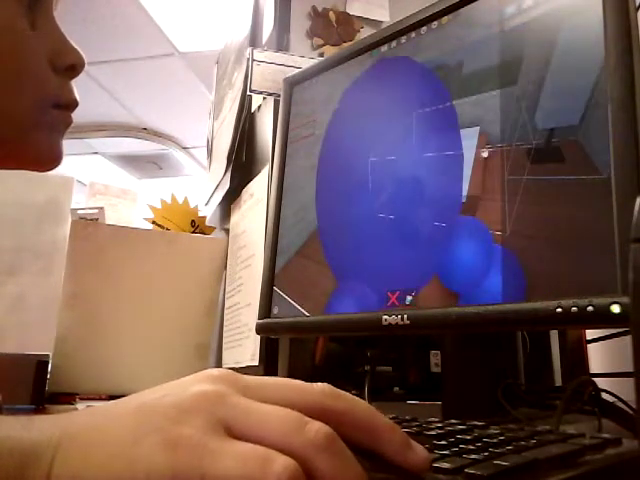
key("s")
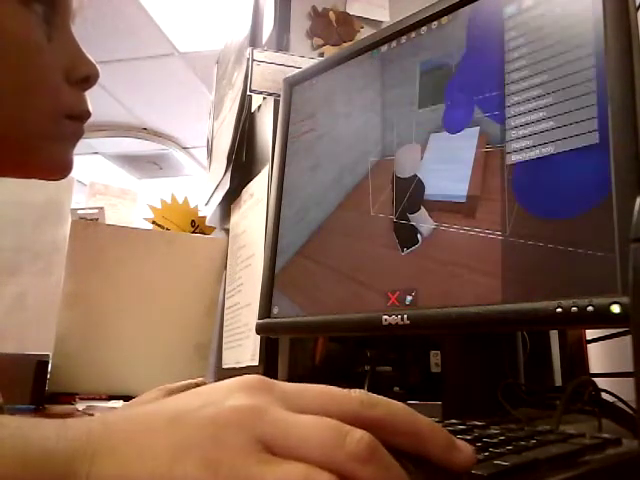
key("w")
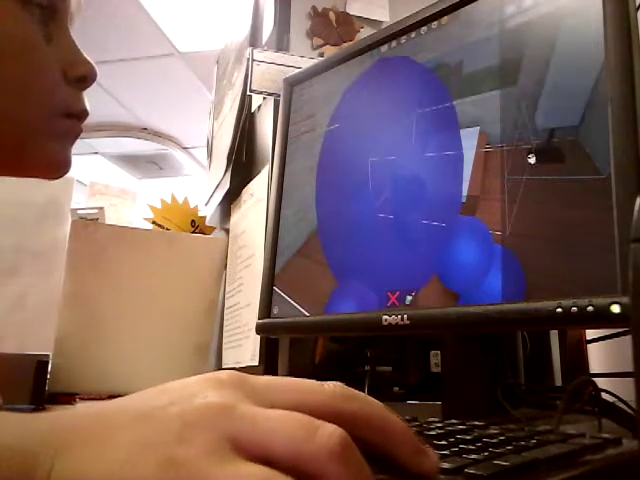
key("s")
key("Escape")
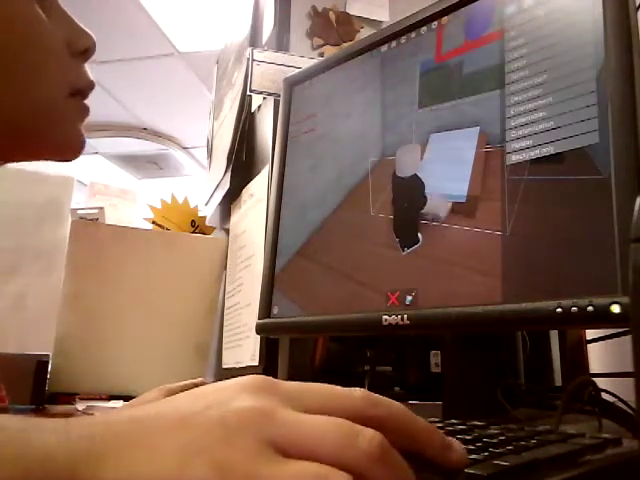
key("Escape")
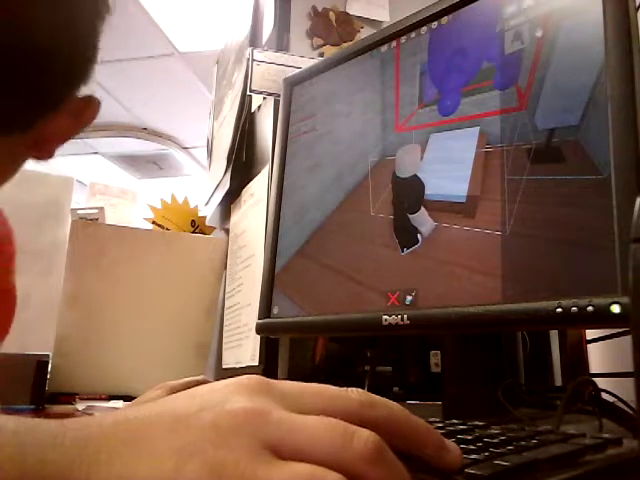
key("d")
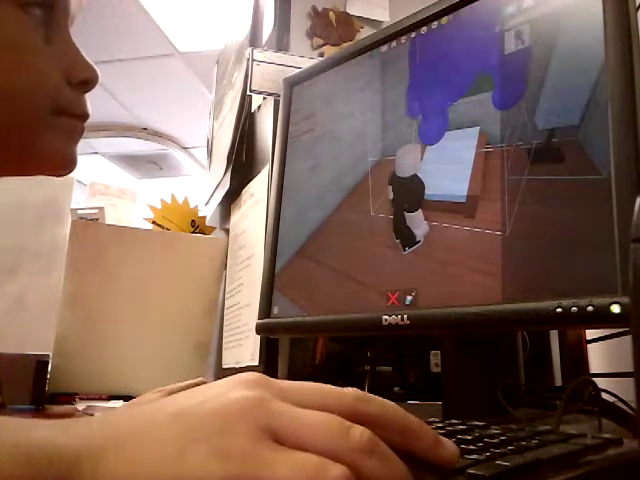